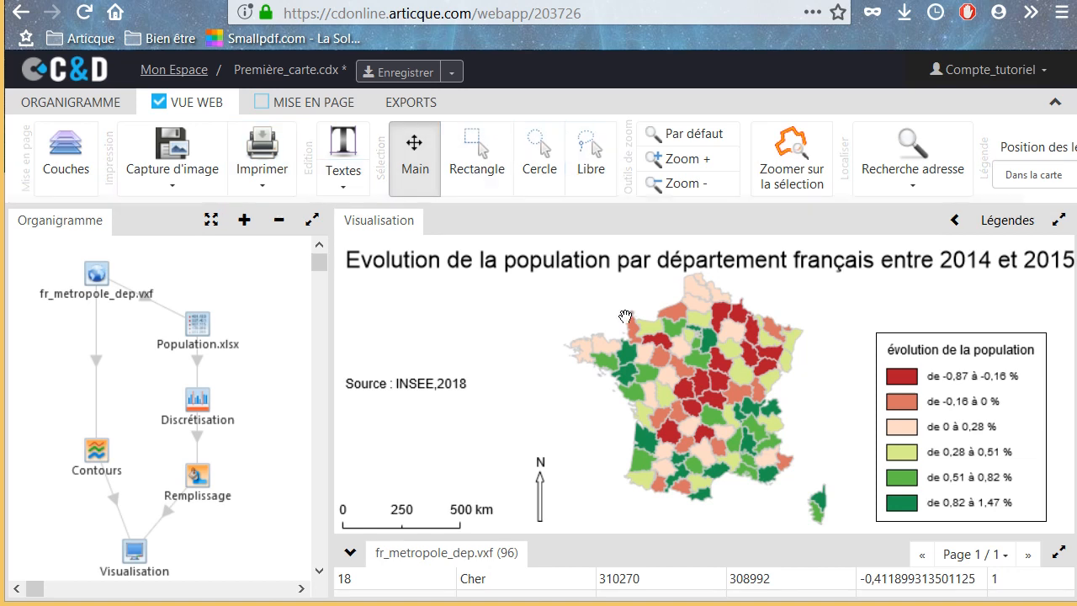
Step: Zoom the map to a selected central-western department, and locate a street address with the address search
click(666, 377)
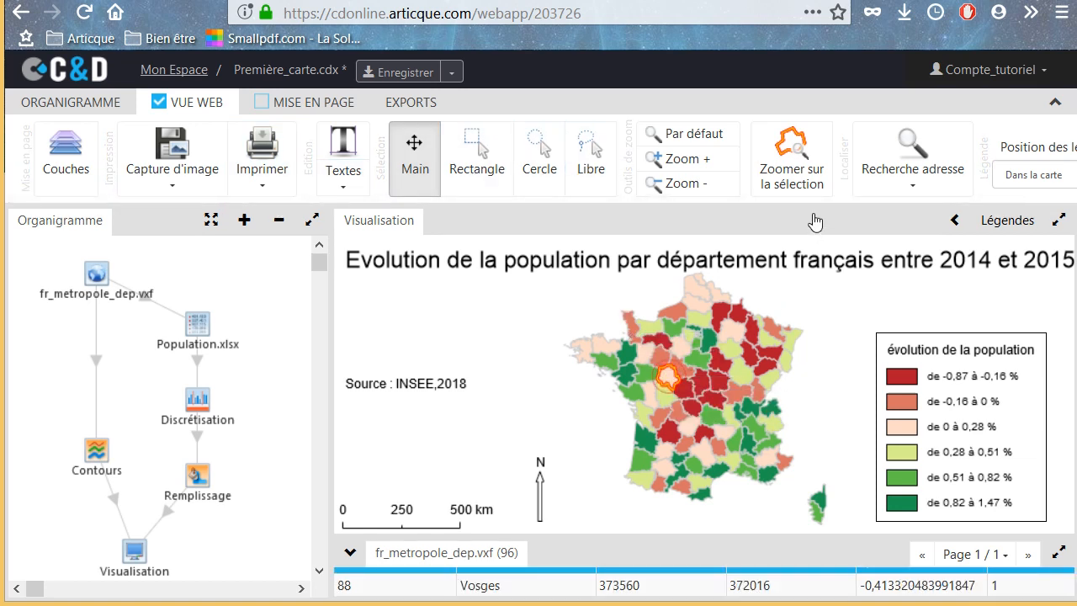
click(813, 187)
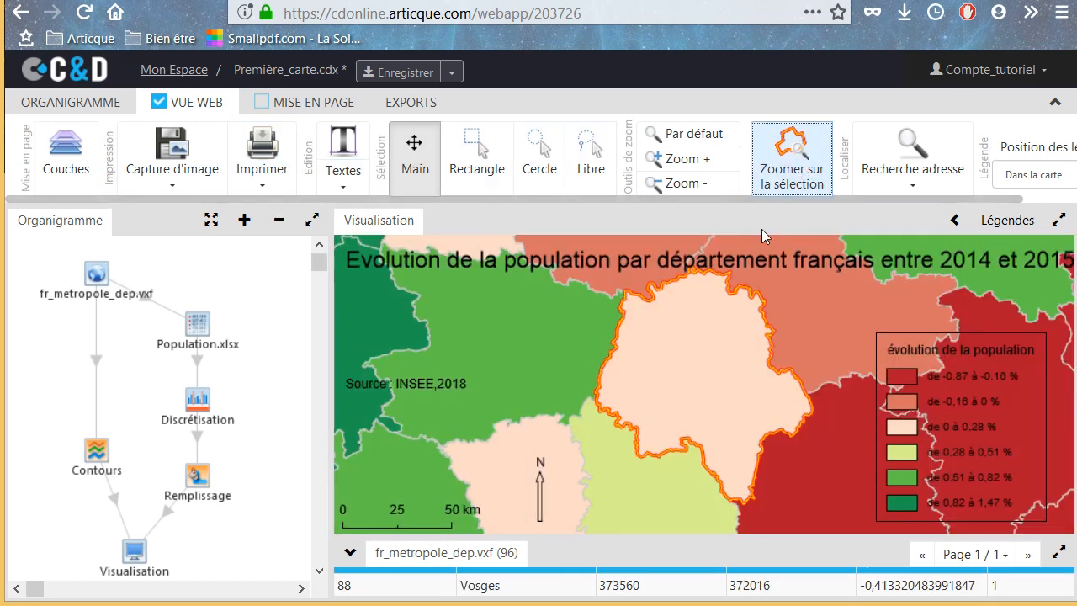
click(912, 179)
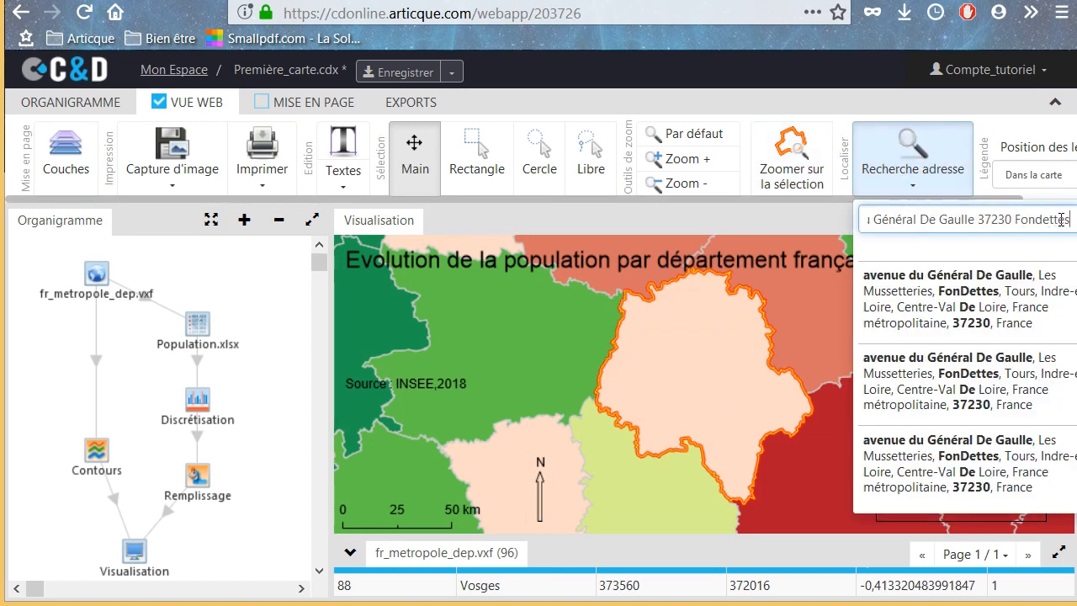
click(965, 278)
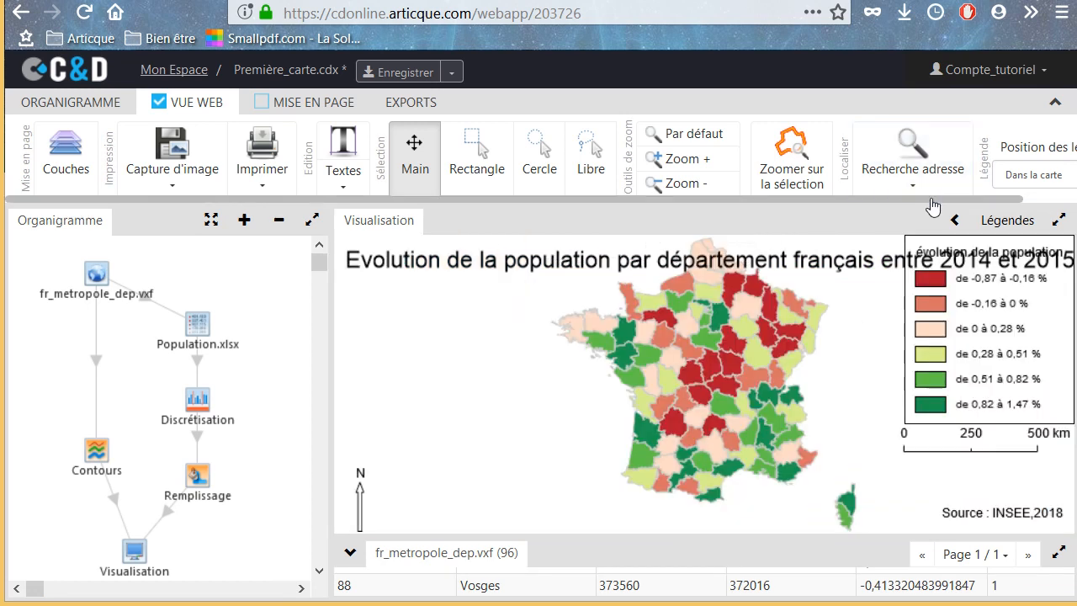
Step: Set the legend position to Latérale and show the legends beside the map
drag(933, 201, 1031, 202)
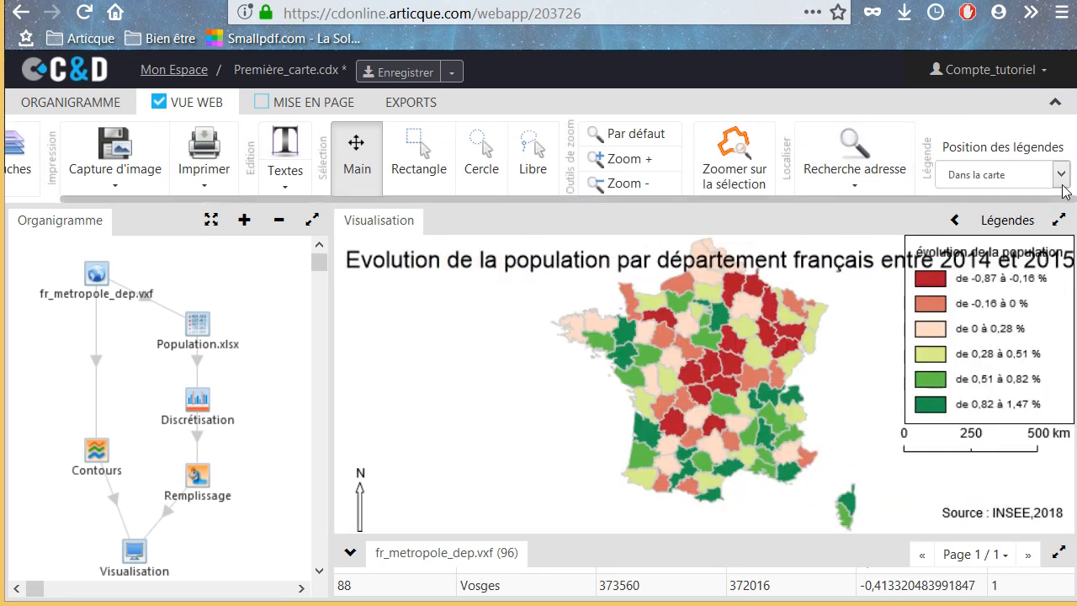
click(1061, 176)
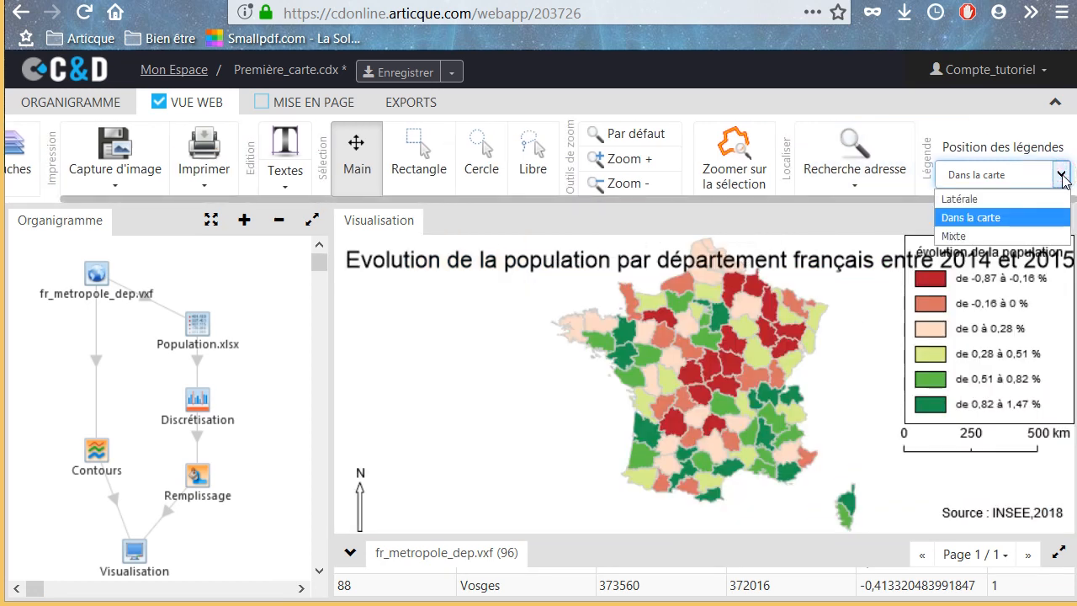
click(1032, 208)
click(1012, 223)
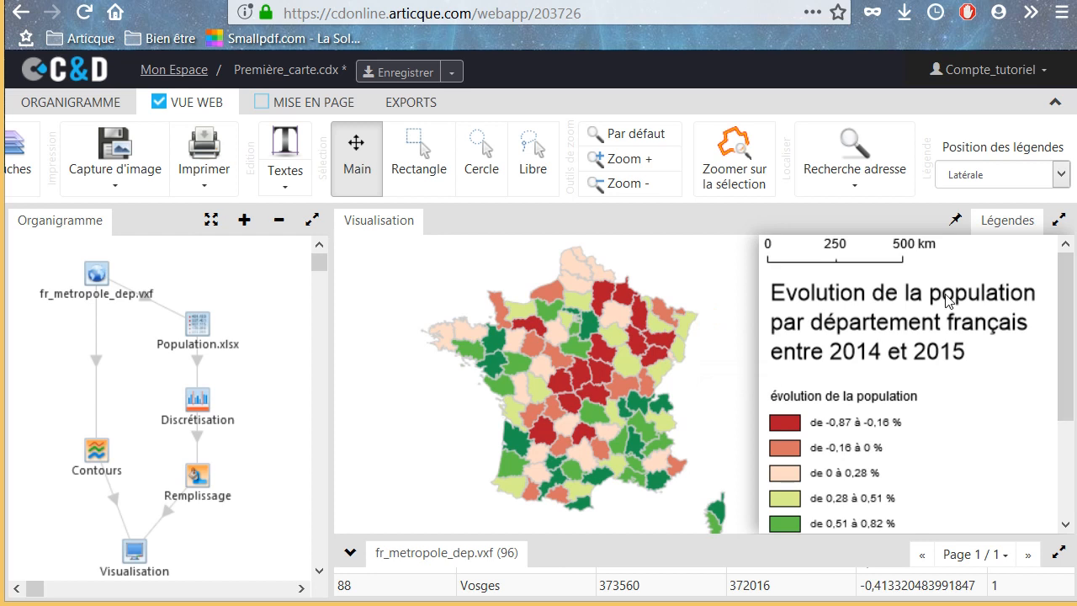
Step: Save the Première_carte.cdx project and create a new publication for this document
click(421, 81)
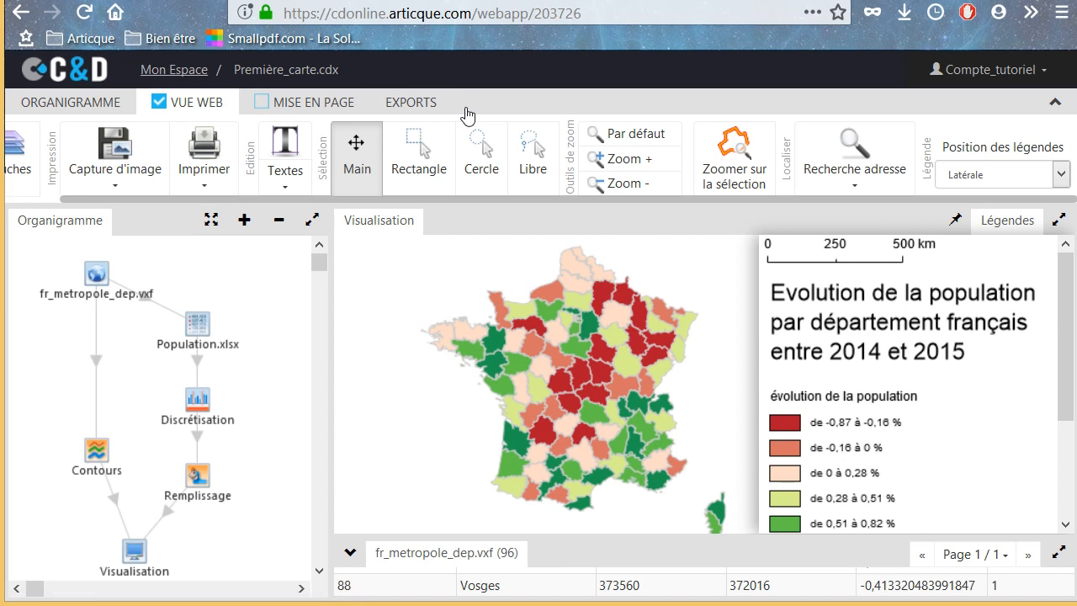
click(421, 107)
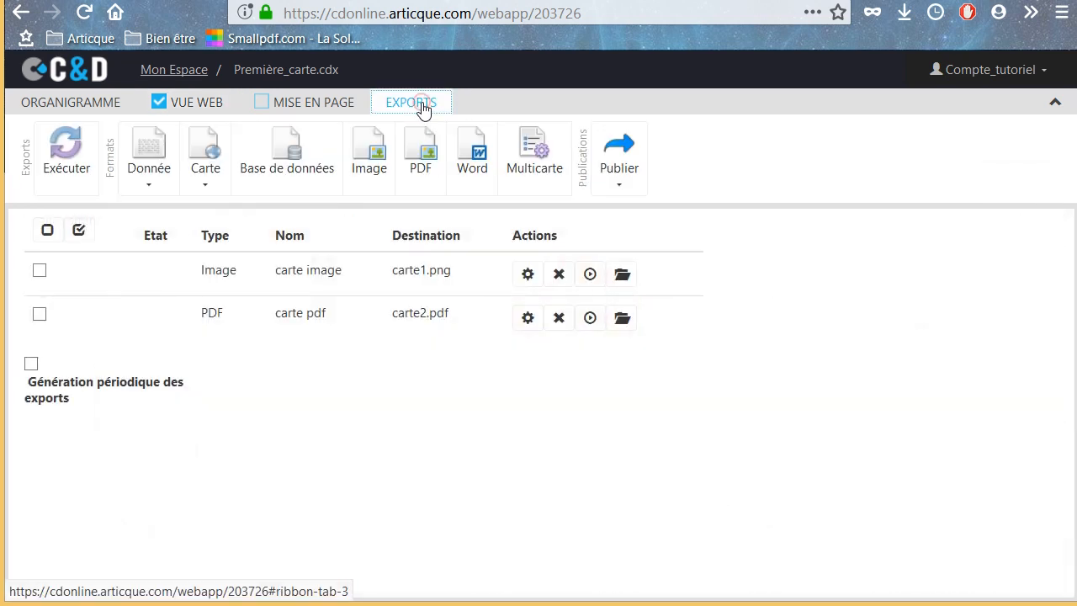
click(614, 185)
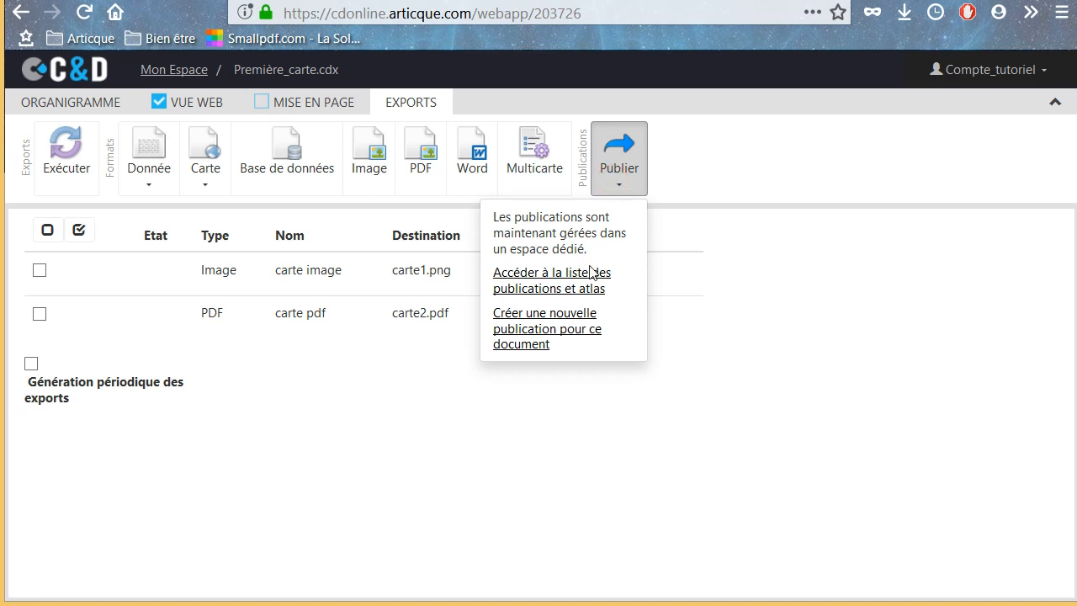
click(580, 328)
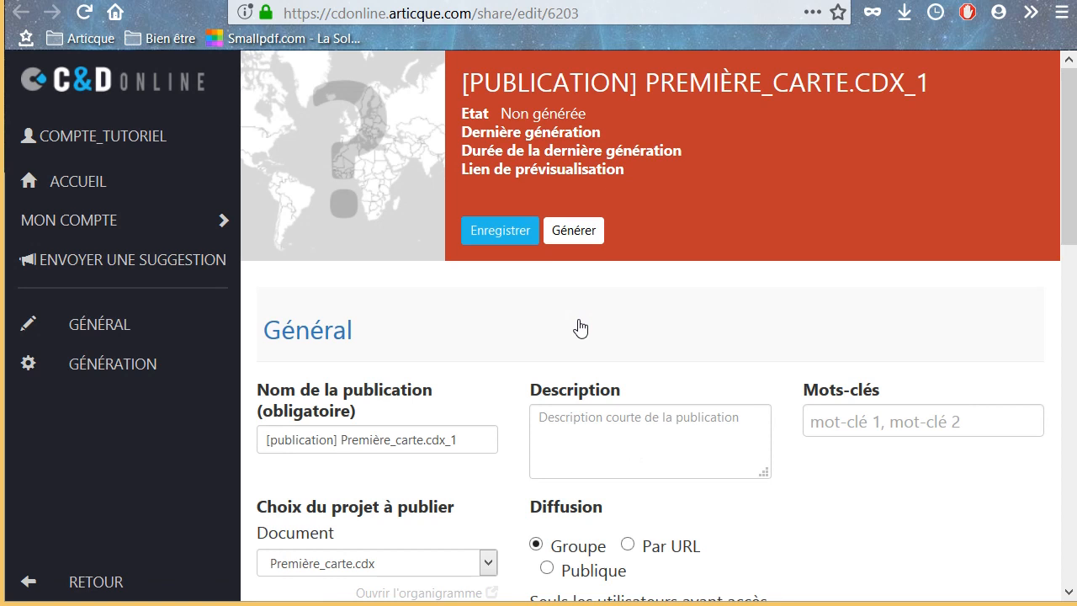
Step: Shorten the publication name to "[publication] Première_carte"
click(498, 442)
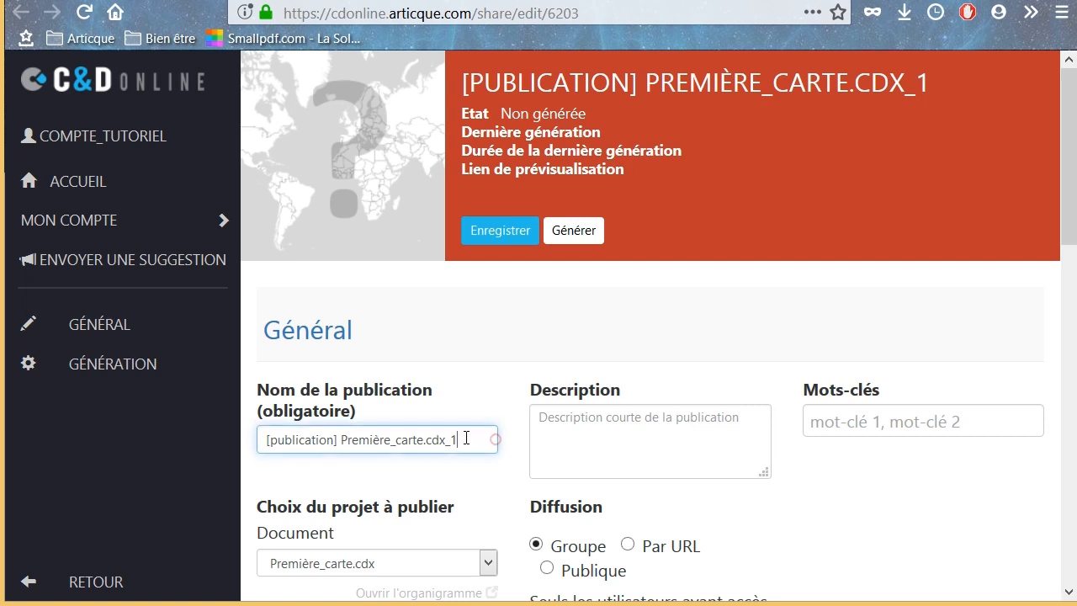
key(shift+Left)
key(shift+Left)
key(shift+Left)
key(shift+Left)
key(shift+Left)
key(shift+Left)
key(BackSpace)
Step: Enter the description "Carte de la population – évolution 2014-2015" and add the keywords Population, évolution and département
click(582, 421)
text(Carte de la population – évolution 2014-2015)
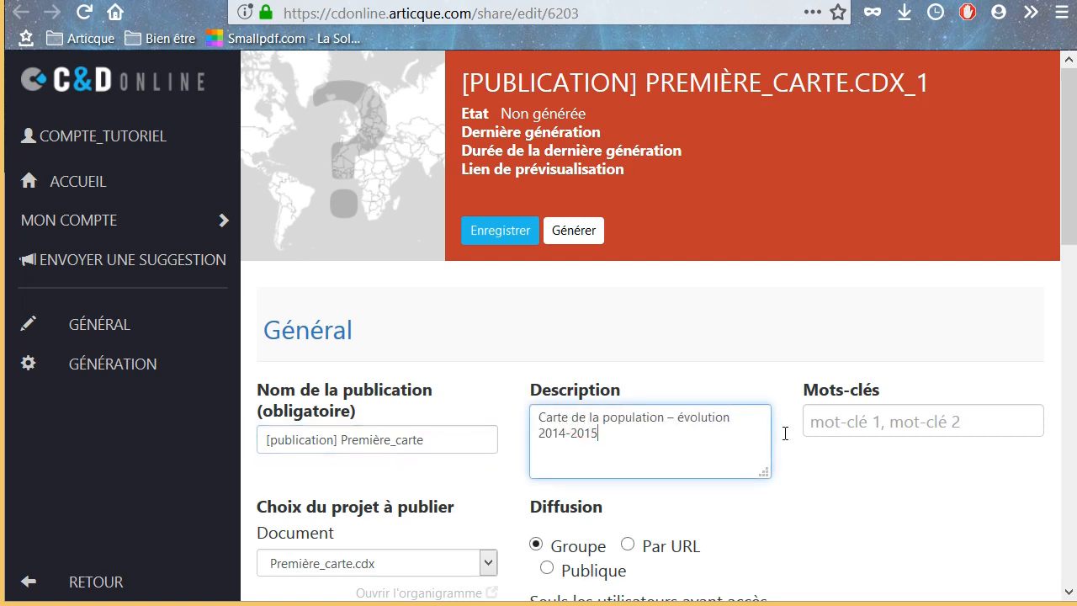
click(826, 421)
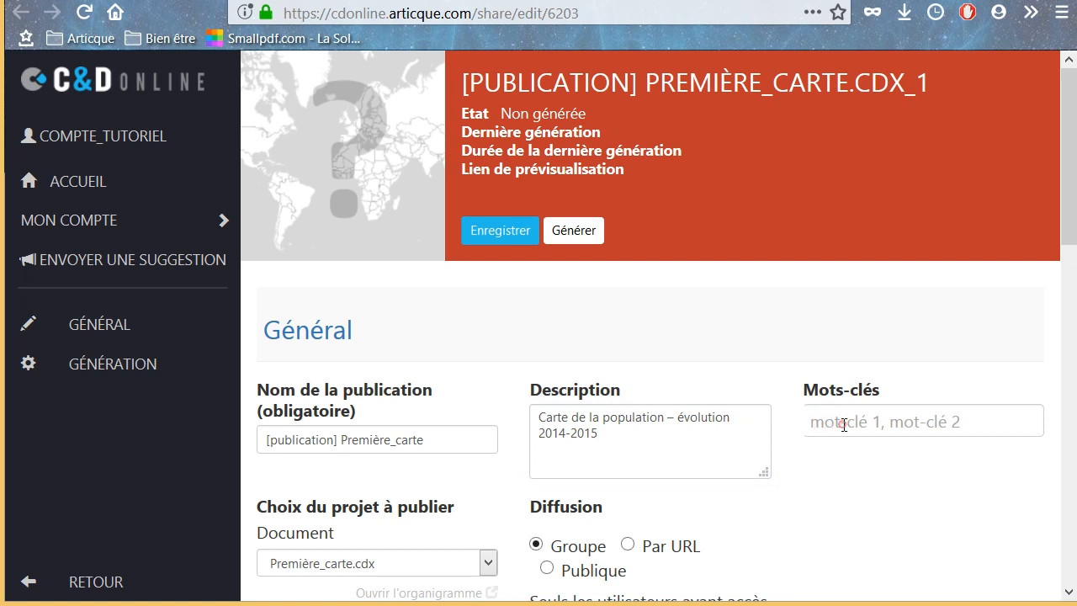
key(ctrl+v)
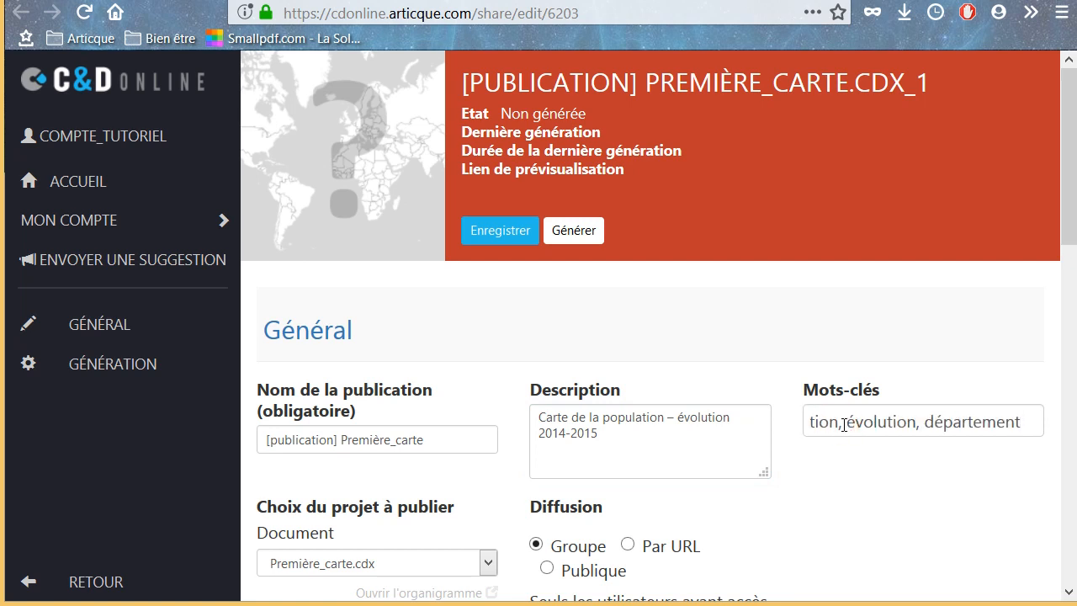
click(856, 513)
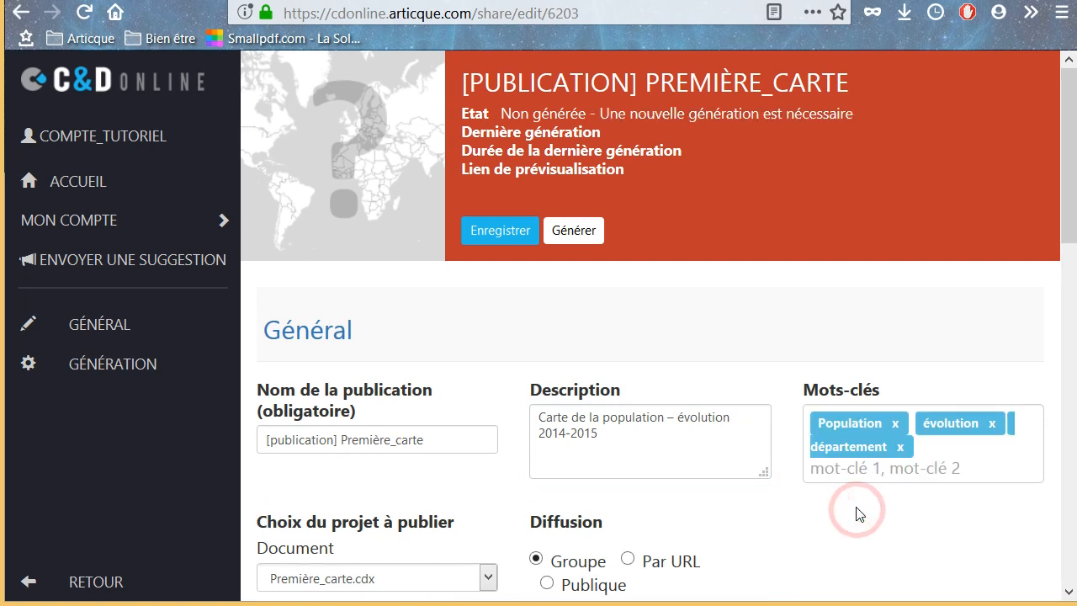
Step: Include the fr_metropole_dep.vxf data table without its Discrétisation column, and set the publication's distribution to Par URL
scroll(858, 514, down, 2)
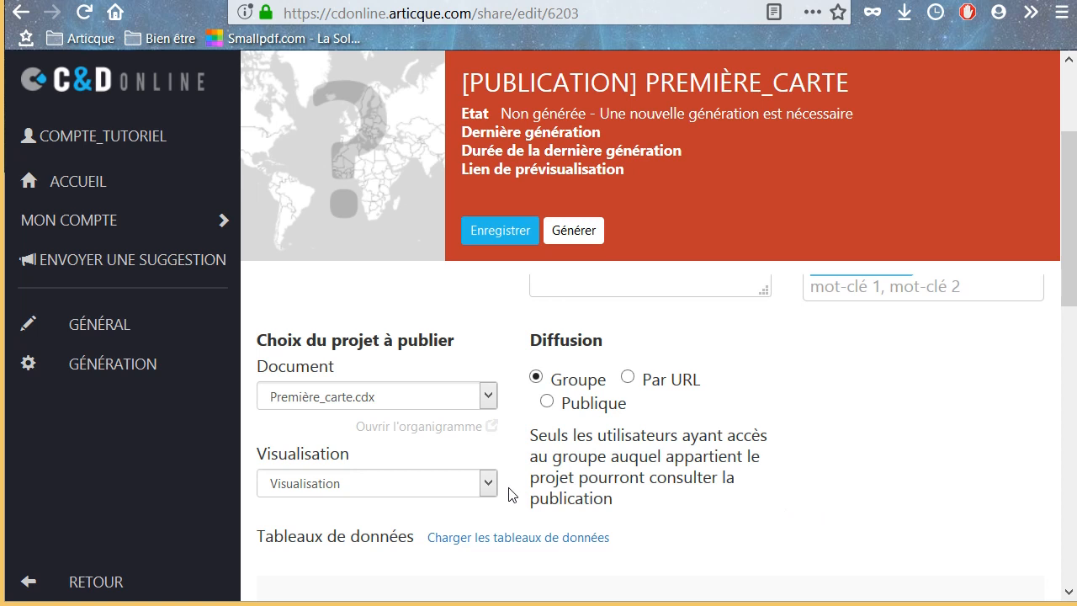
click(509, 542)
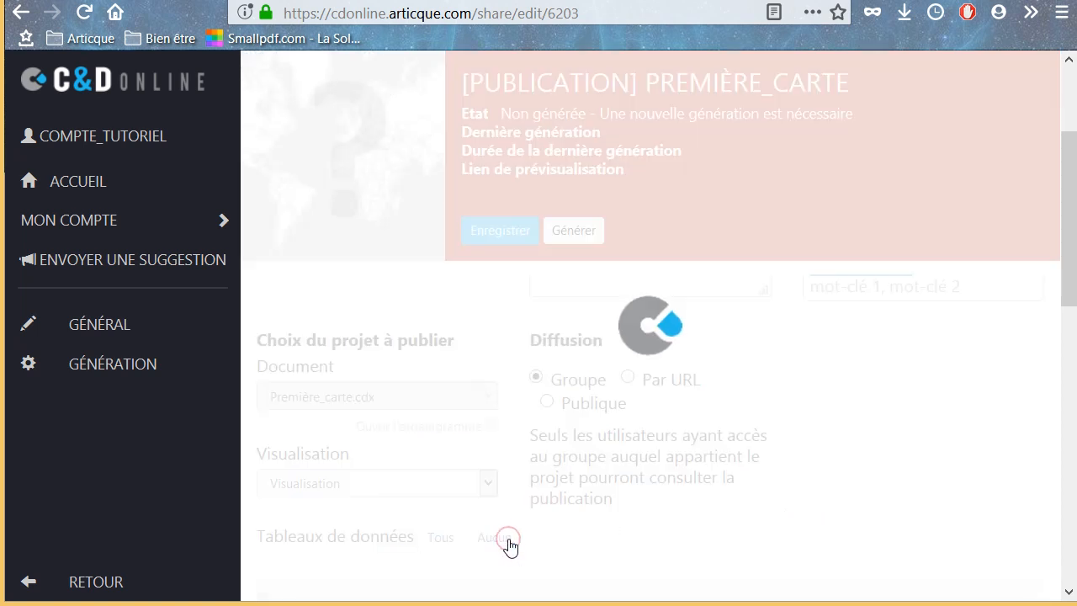
scroll(509, 545, down, 2)
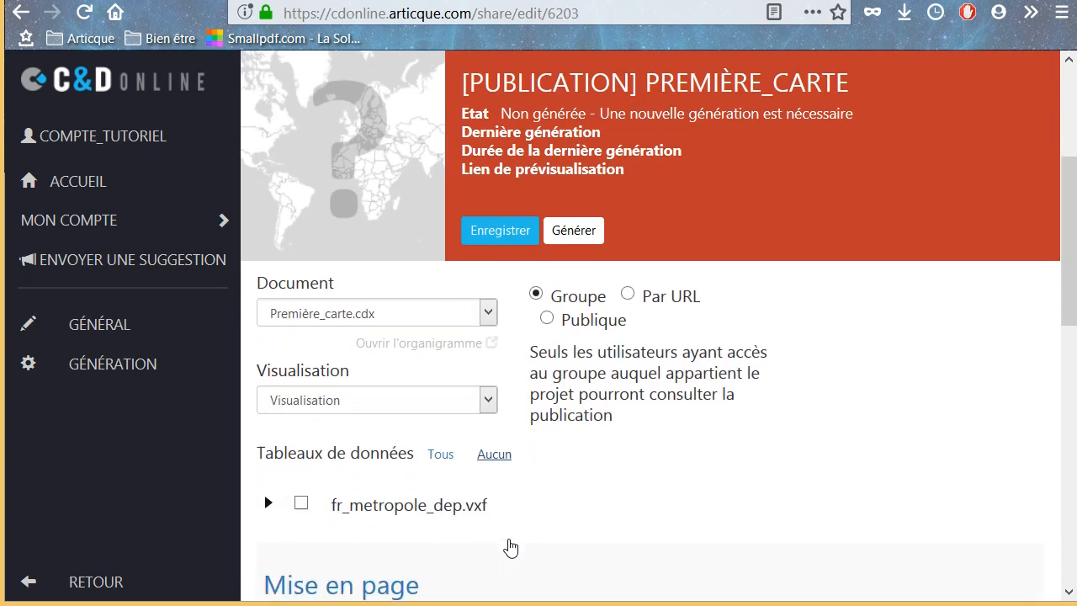
click(302, 497)
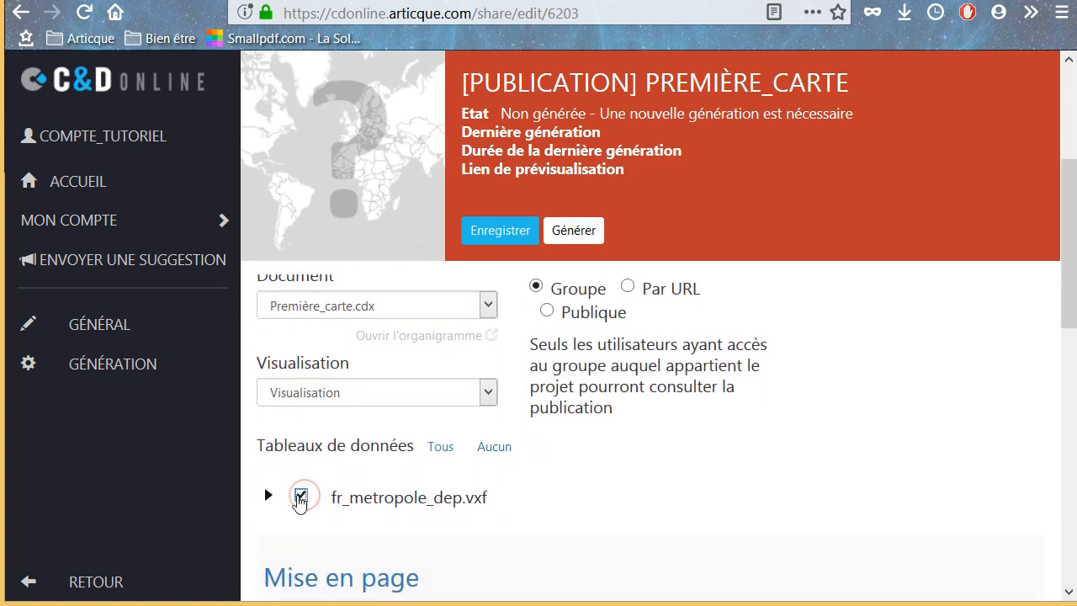
click(268, 495)
scroll(419, 528, down, 2)
scroll(429, 532, down, 2)
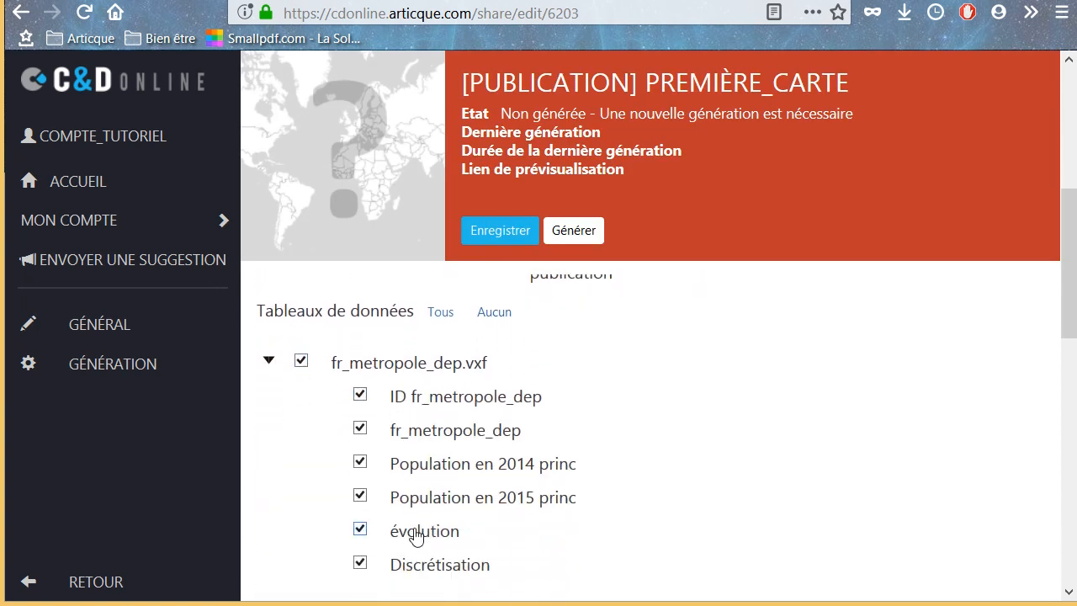
click(361, 515)
scroll(673, 531, up, 6)
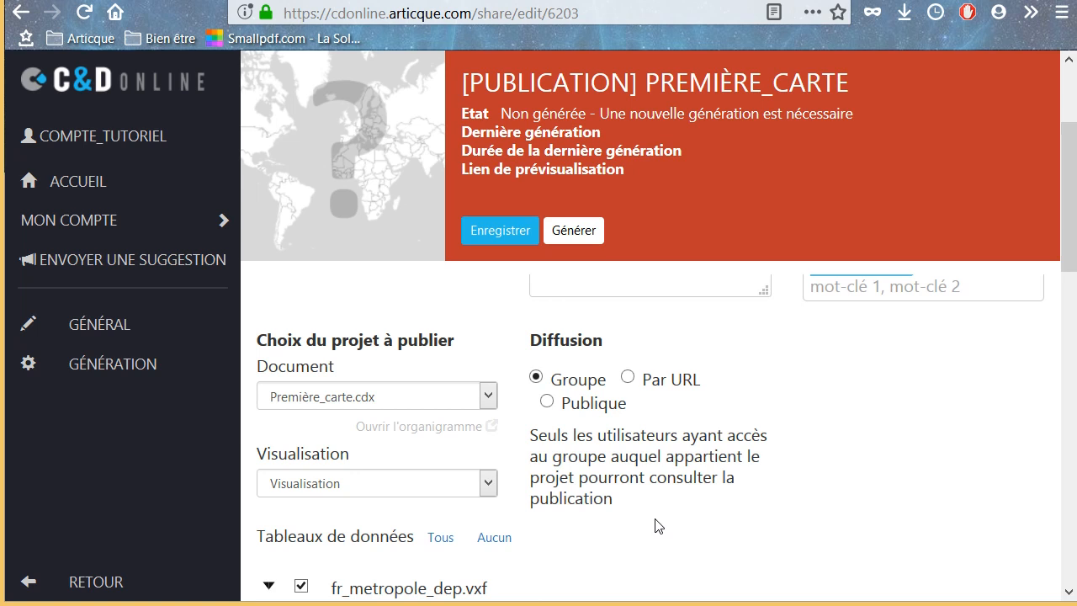
click(628, 377)
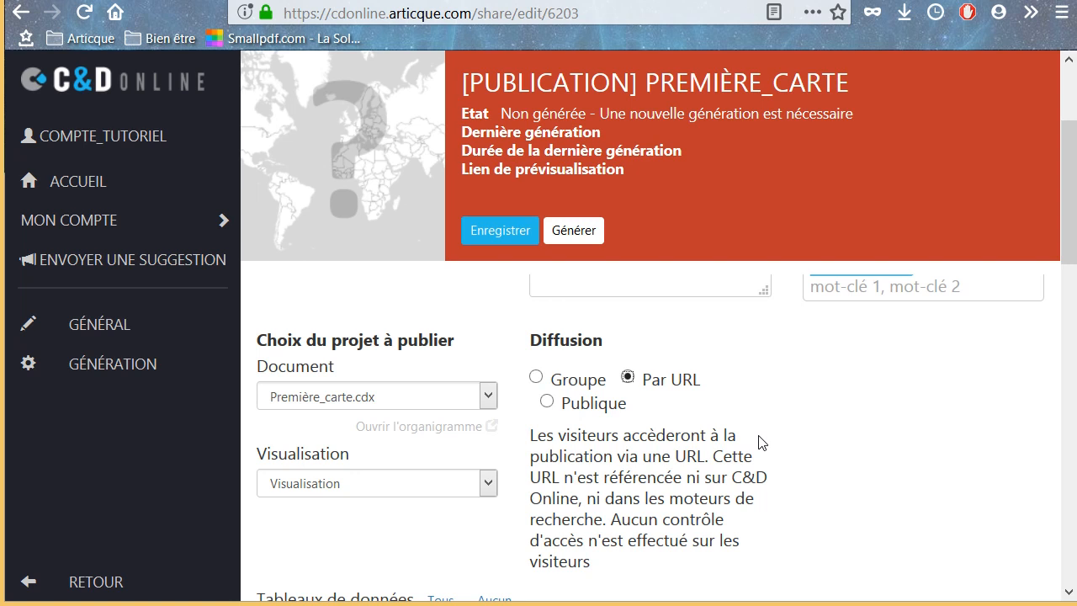
Step: Examine the background and icon colour choices and the custom logo options of the publication's page layout
scroll(762, 442, down, 8)
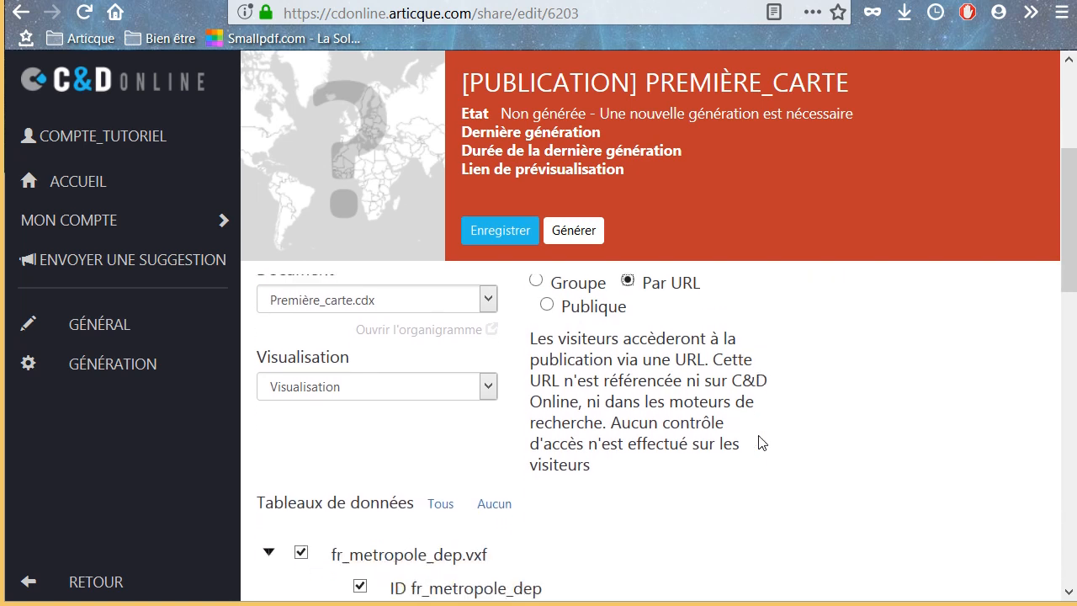
scroll(762, 442, down, 3)
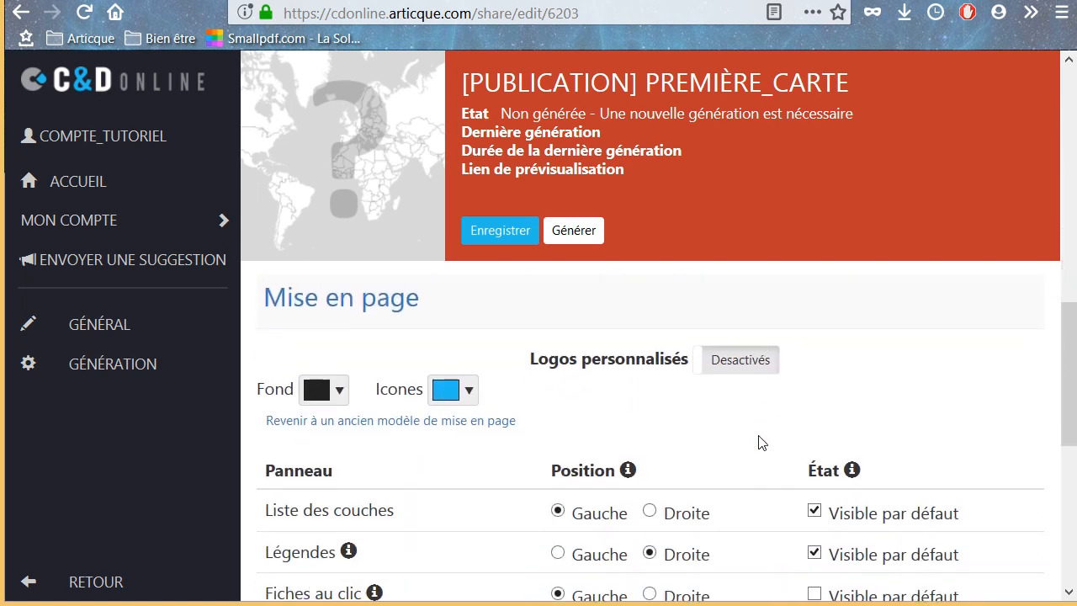
click(340, 392)
click(342, 396)
click(472, 397)
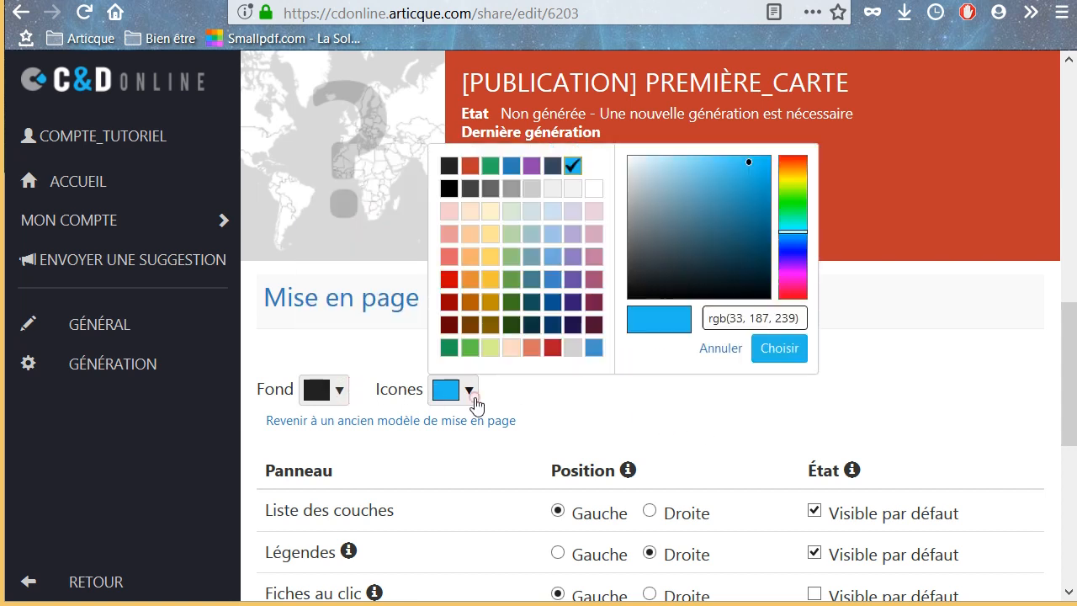
click(474, 399)
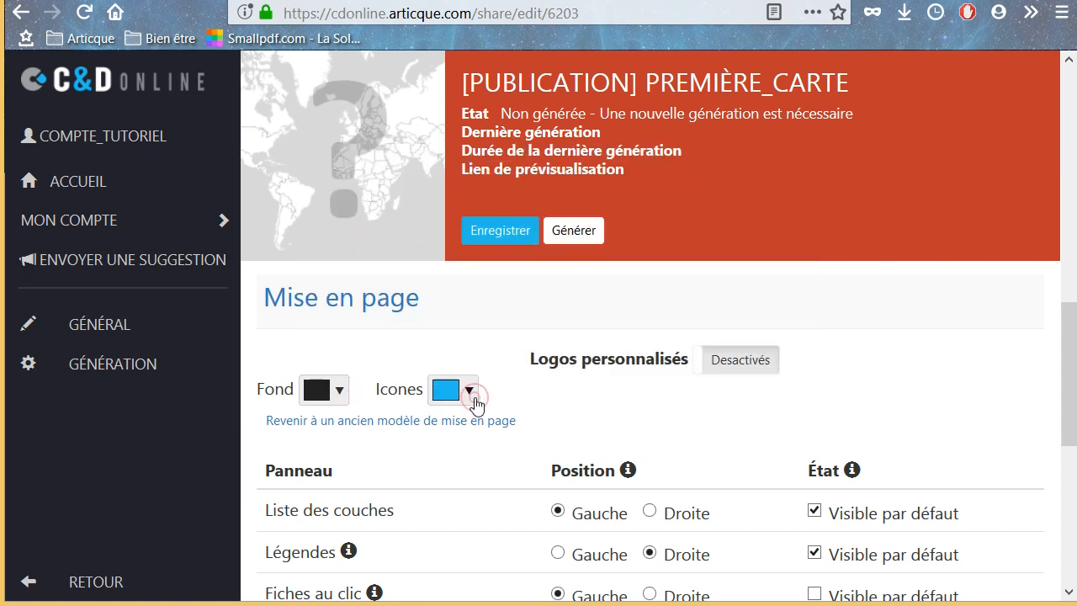
click(730, 371)
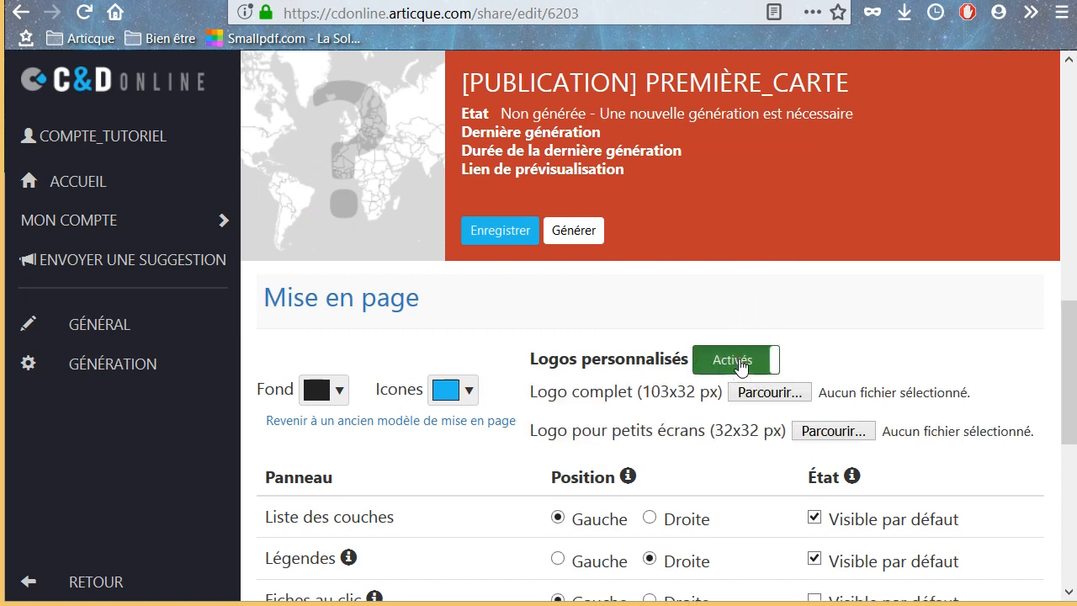
click(738, 363)
Step: Place the layer list on the Gauche side and disable default visibility for the Légendes and Tableaux de données panels
scroll(749, 426, down, 2)
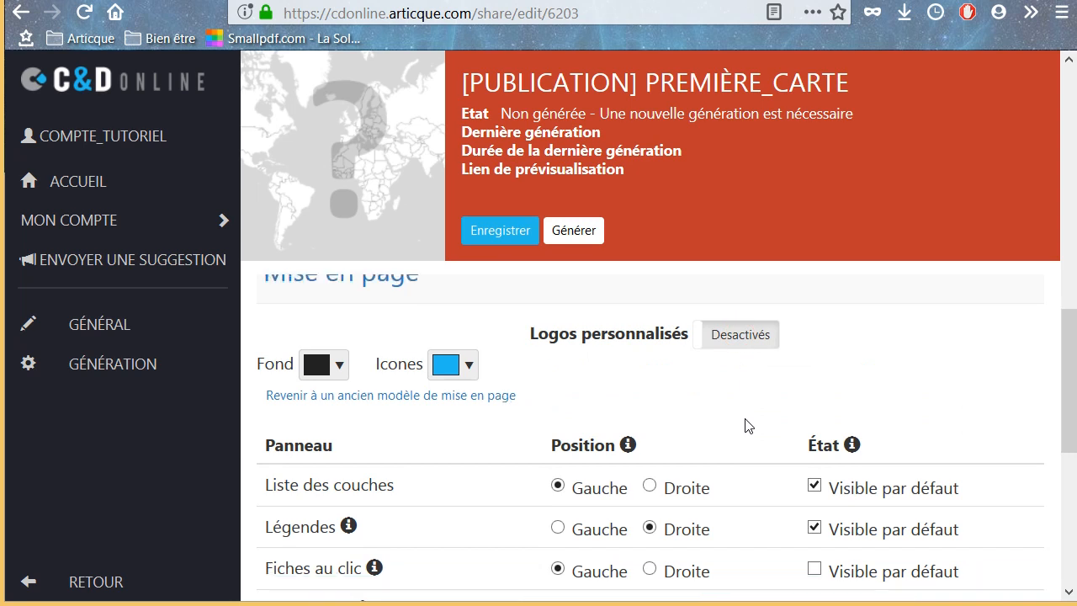
scroll(748, 426, down, 2)
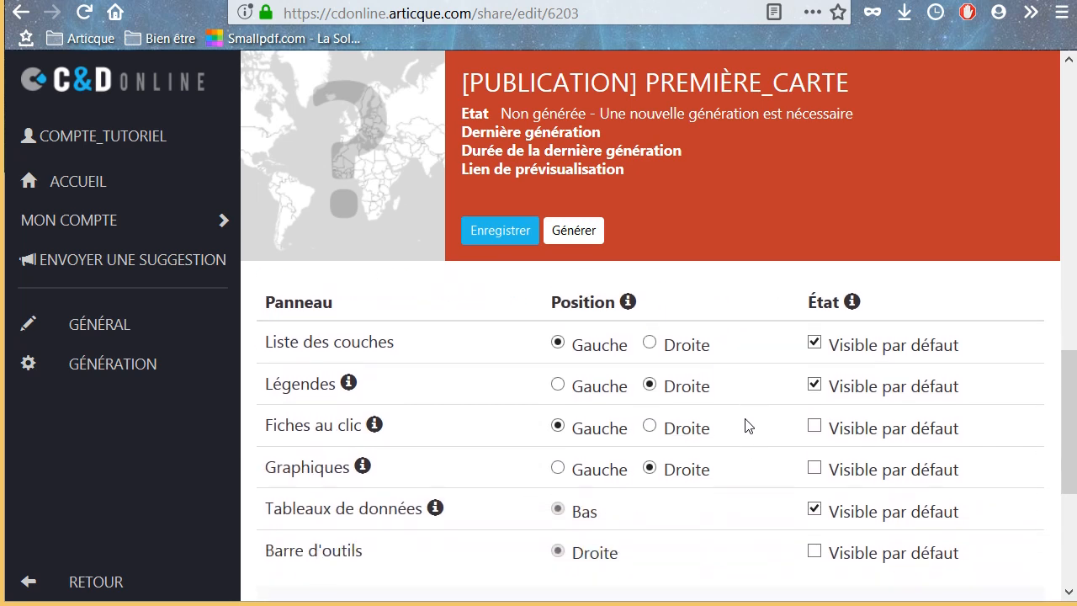
click(650, 329)
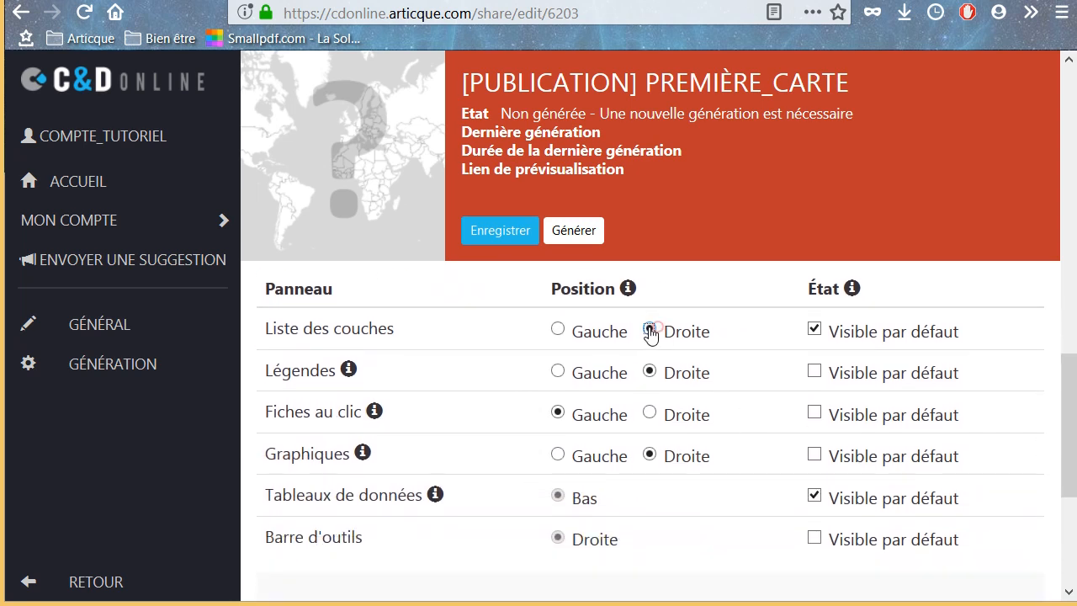
click(558, 329)
click(814, 496)
click(813, 496)
Step: Save the publication settings and generate the publication
click(518, 234)
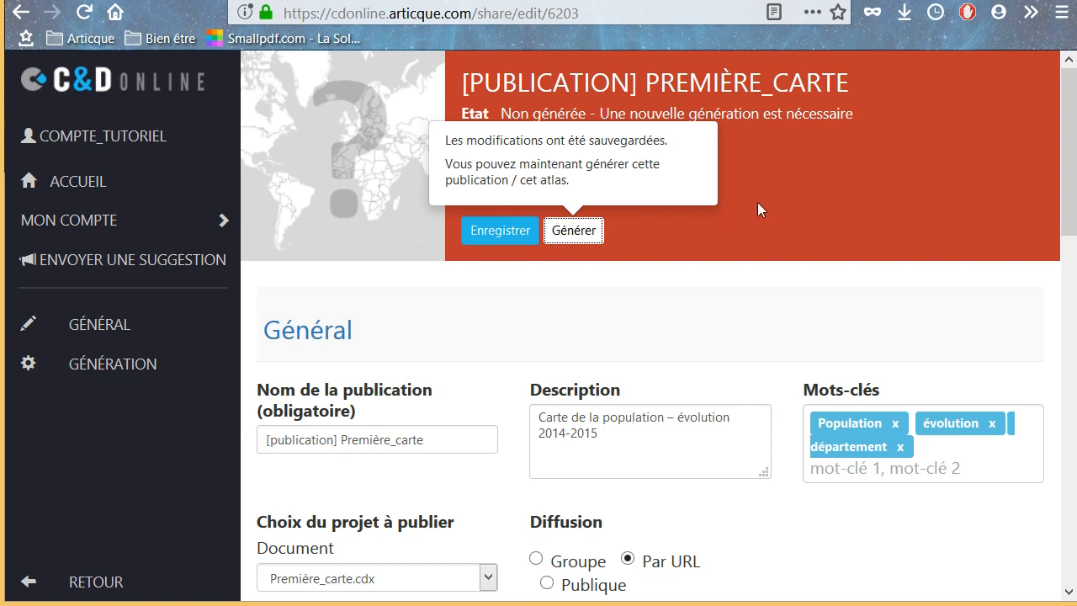
click(577, 232)
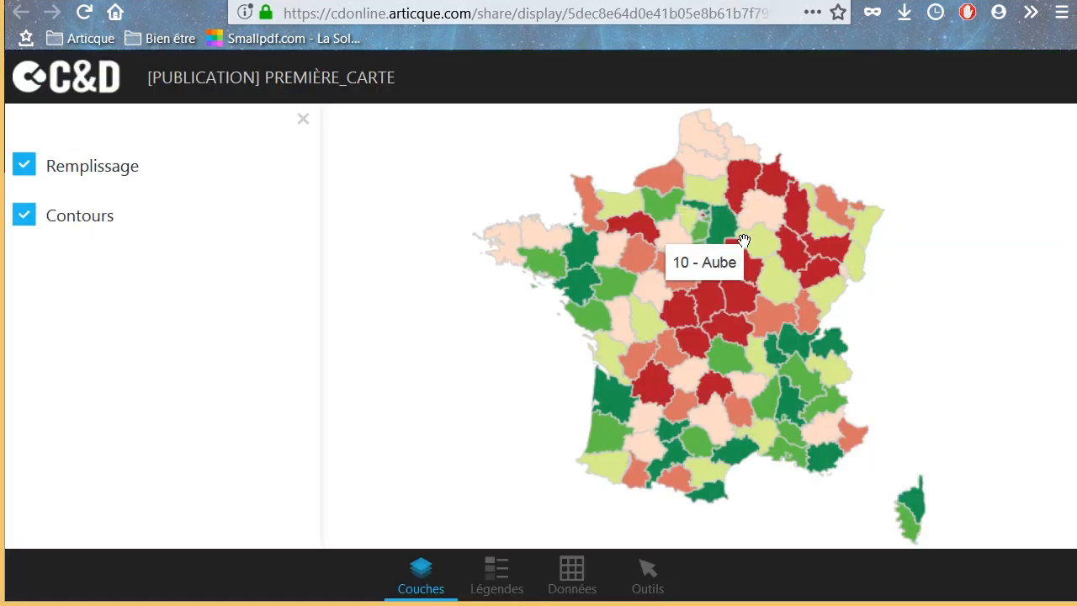
Step: View the data table, then the legend, in the published map
click(568, 581)
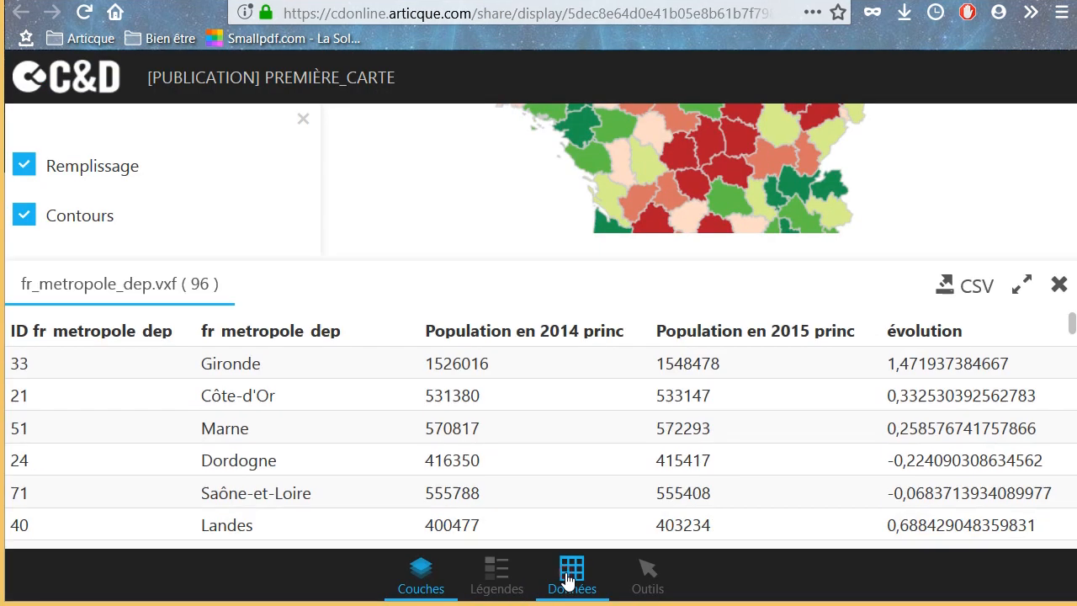
click(570, 575)
click(505, 594)
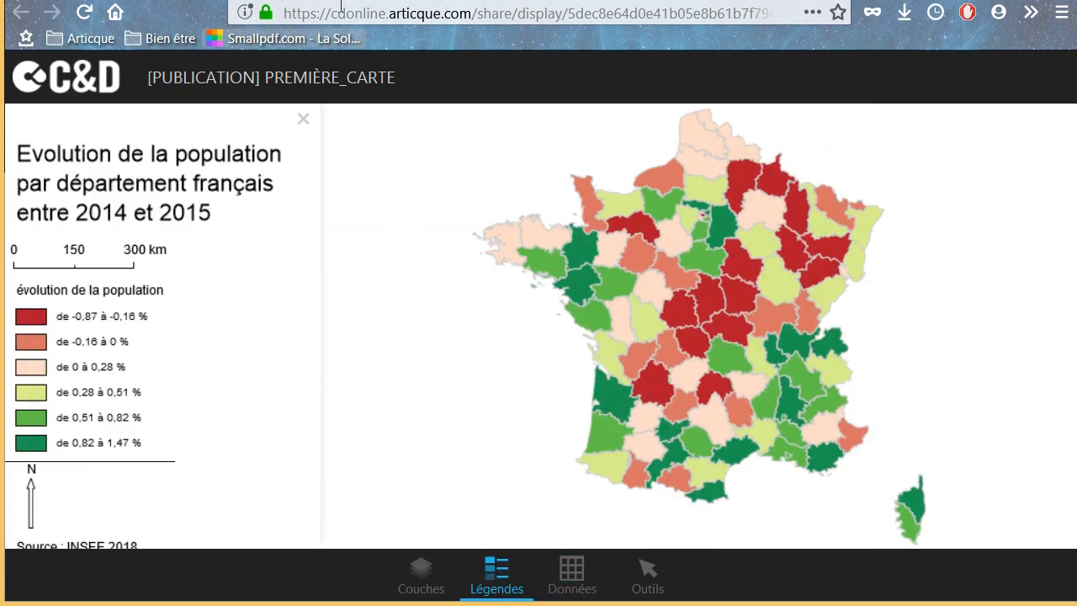
Step: Return to the personal space, select the Première_carte publication among the shared items, and view its available actions
click(240, 1)
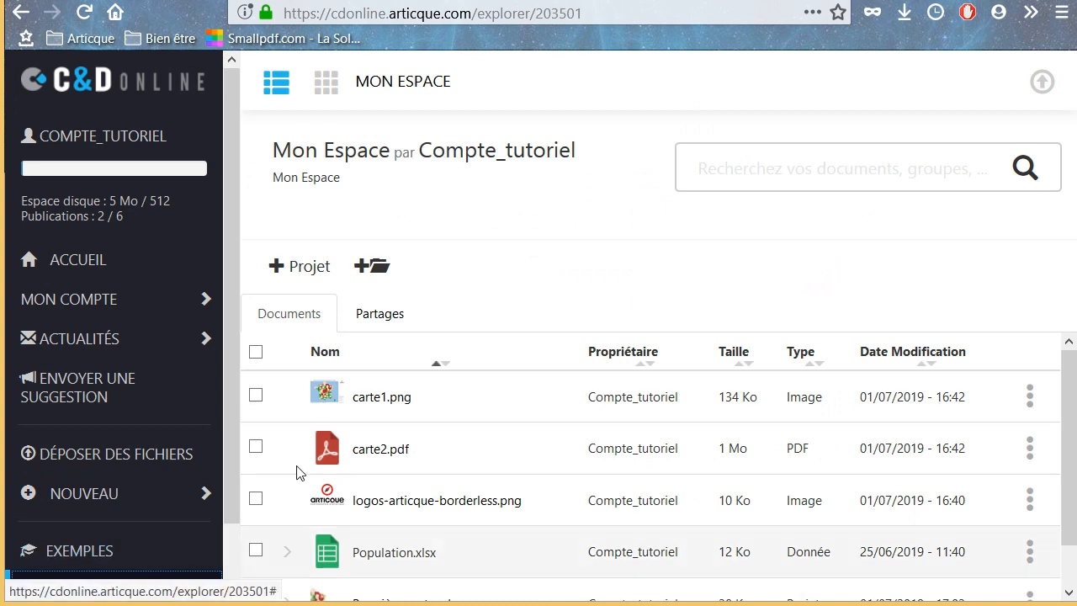
click(386, 317)
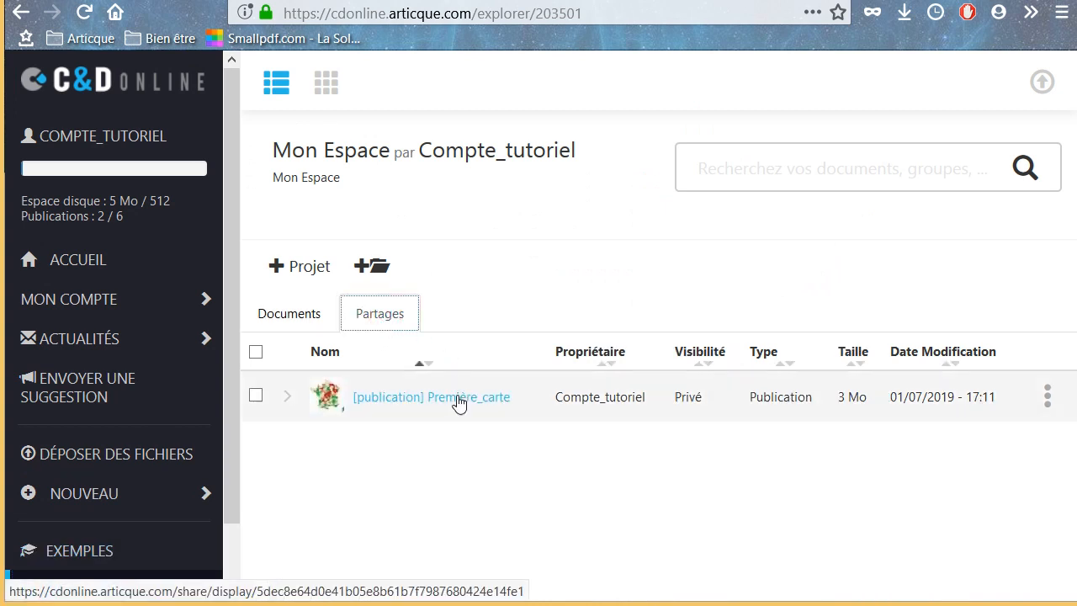
click(256, 395)
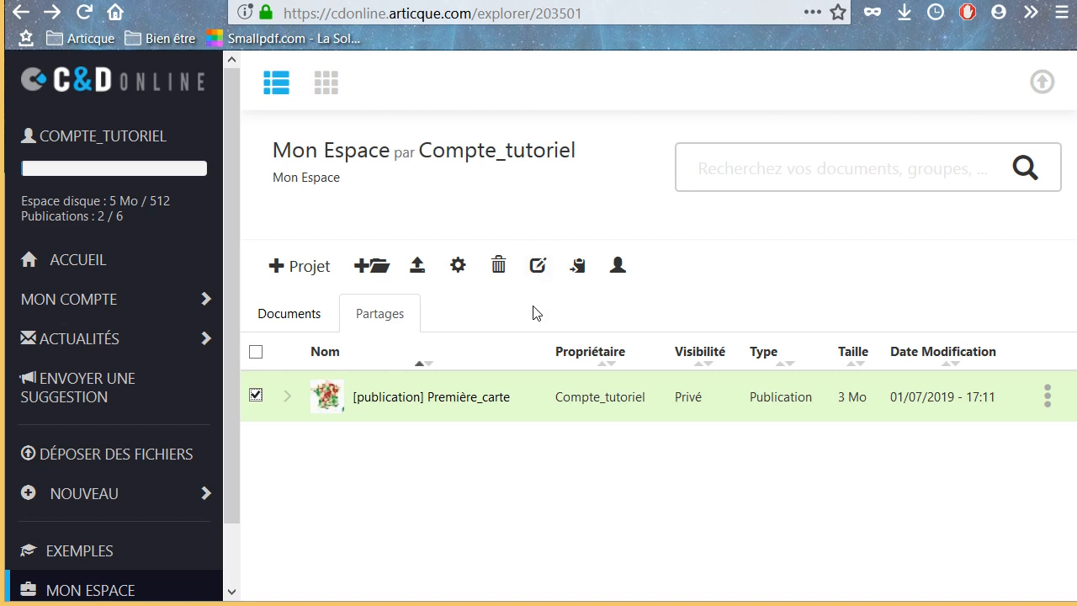
click(1048, 392)
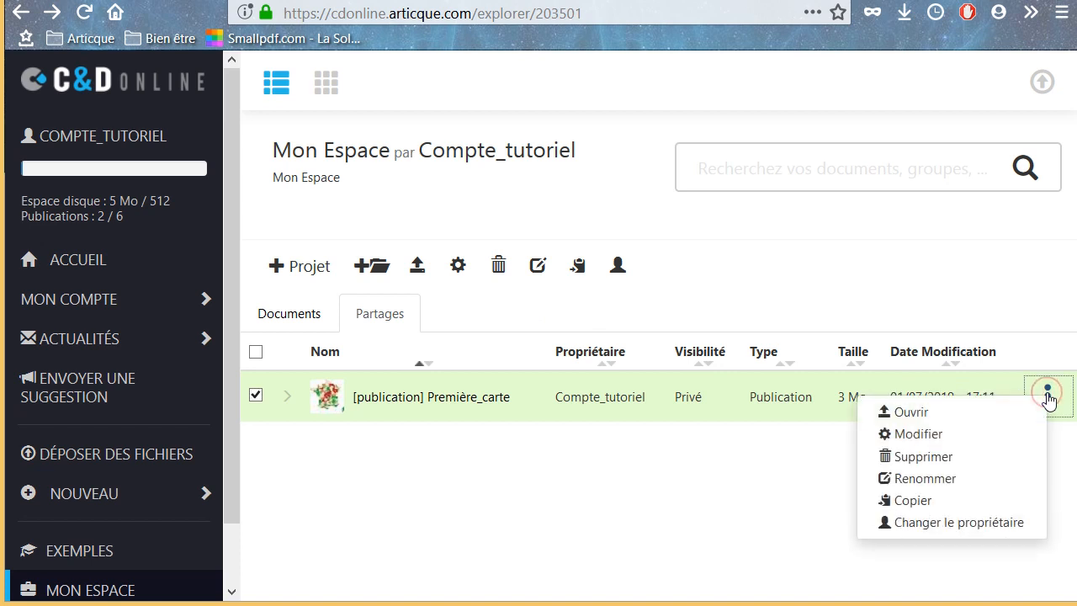
click(1048, 398)
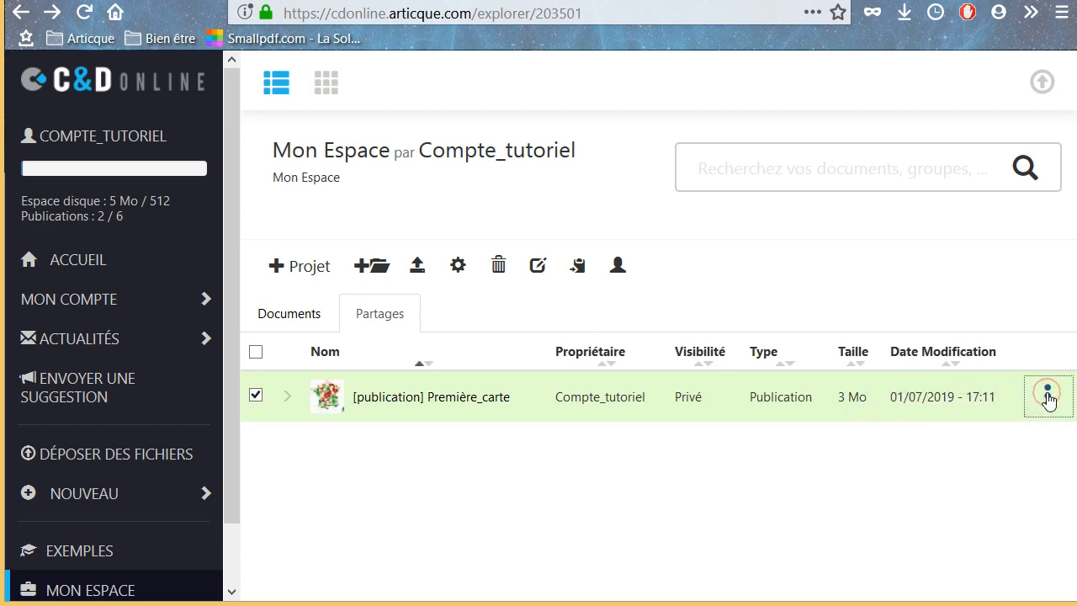